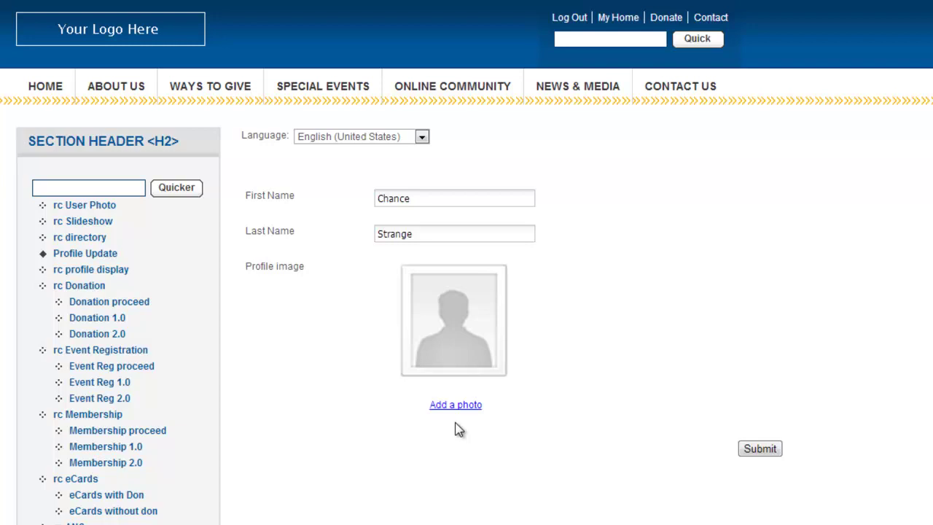
Step: Upload ProfileImage as the profile photo, cropped tightly around the graduate character
left_click(455, 405)
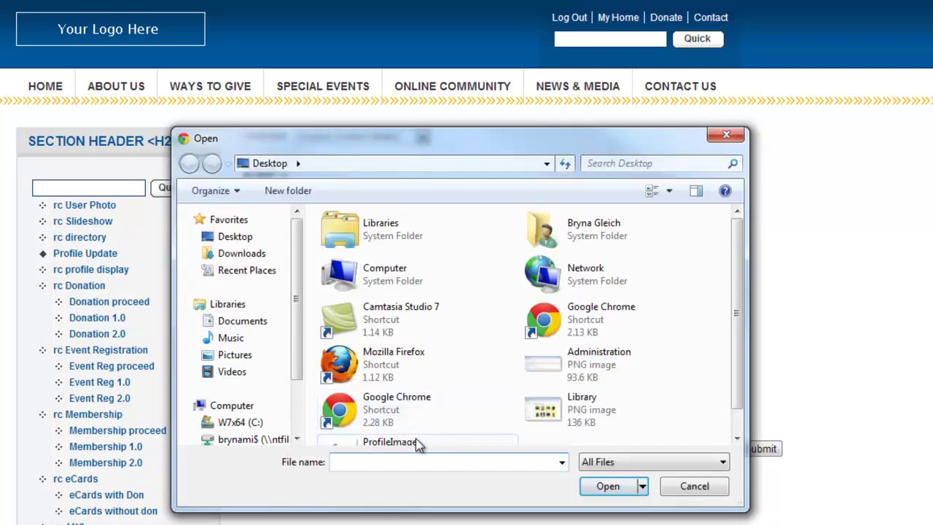
left_click(415, 441)
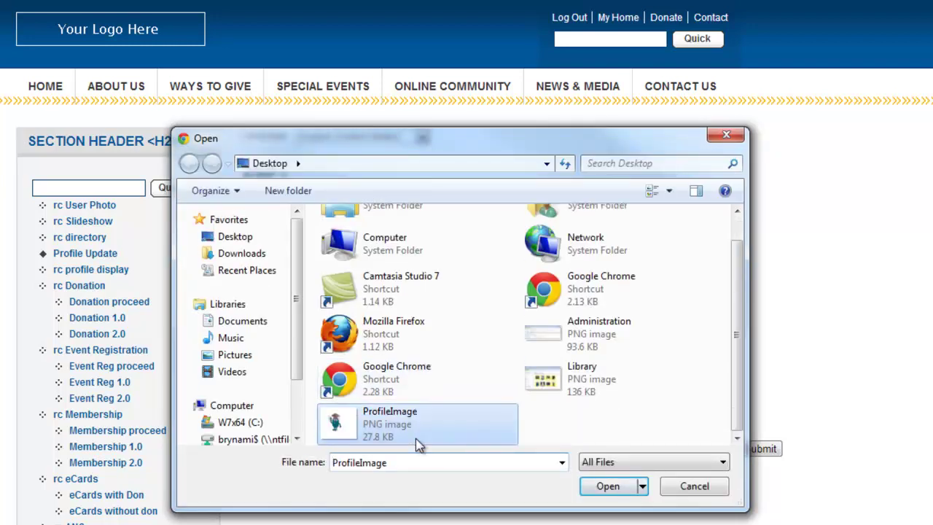
left_click(608, 486)
left_click_drag(402, 364, 299, 295)
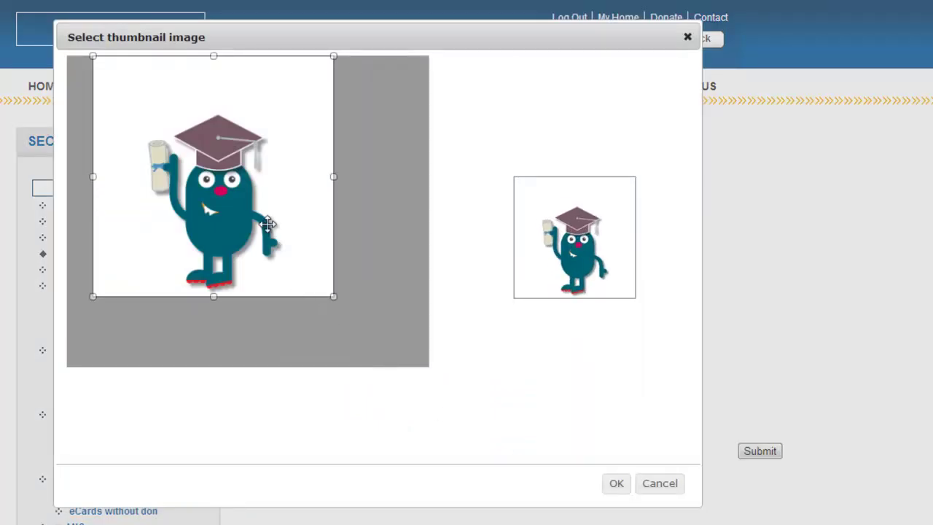
left_click_drag(266, 224, 294, 258)
left_click_drag(370, 346, 318, 294)
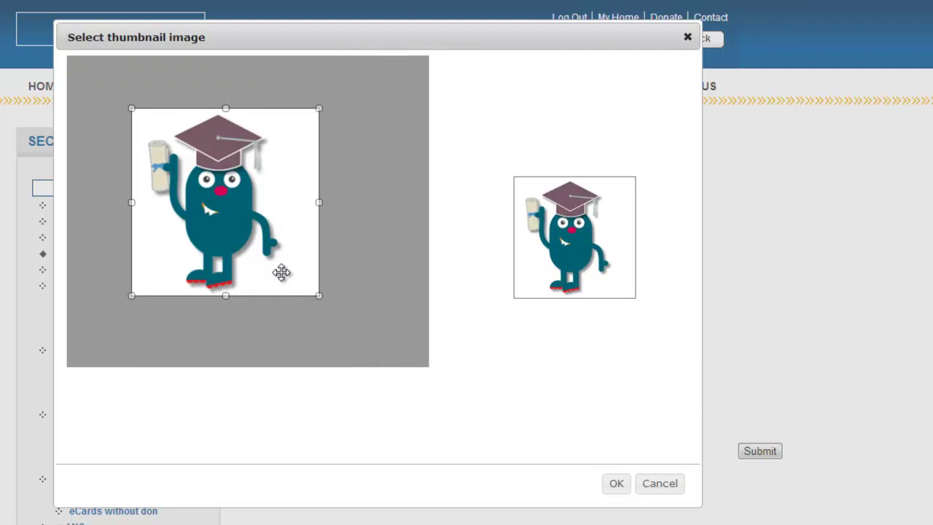
left_click_drag(281, 271, 269, 266)
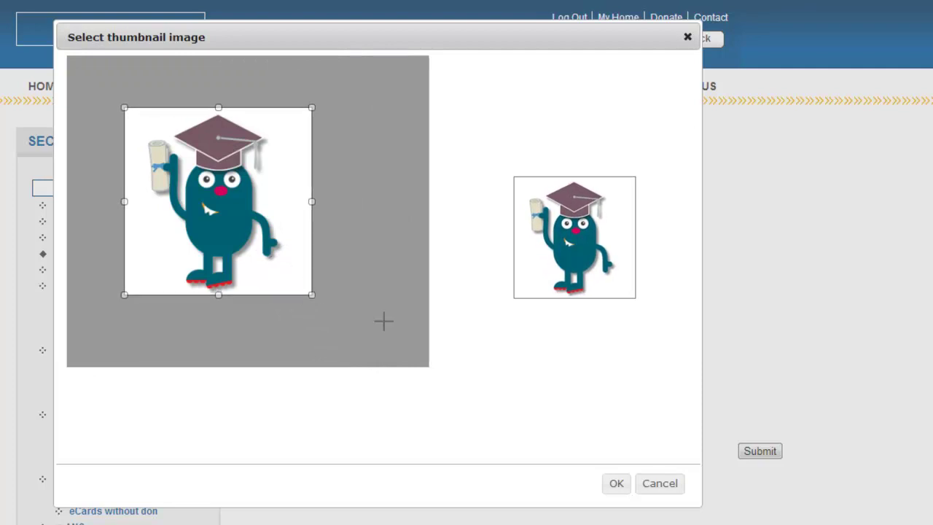
left_click(619, 484)
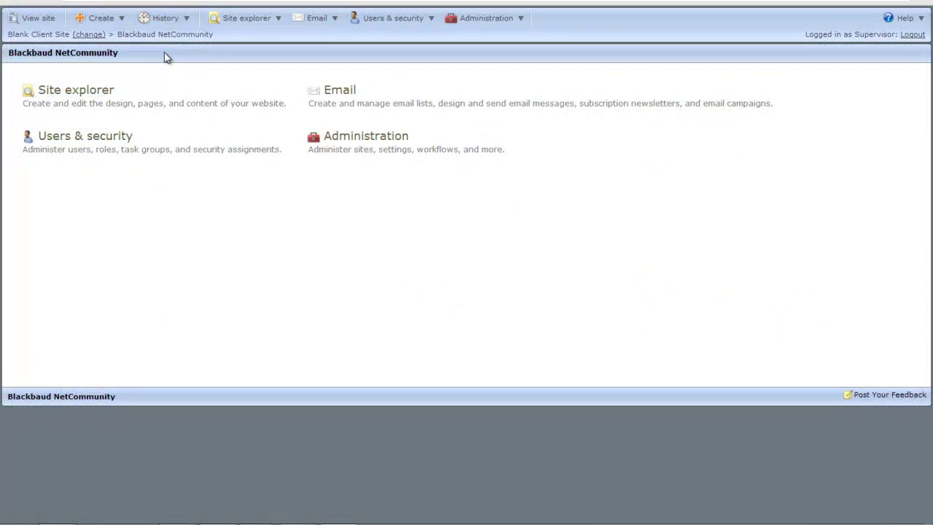
Step: Open the Sample User Profile Form part from History and select the Profile Image section
left_click(182, 23)
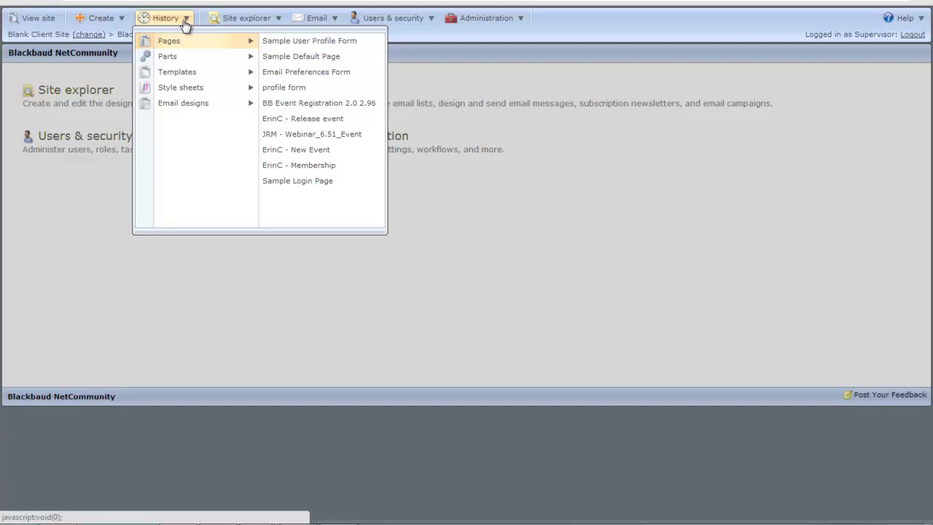
mouse_move(198, 58)
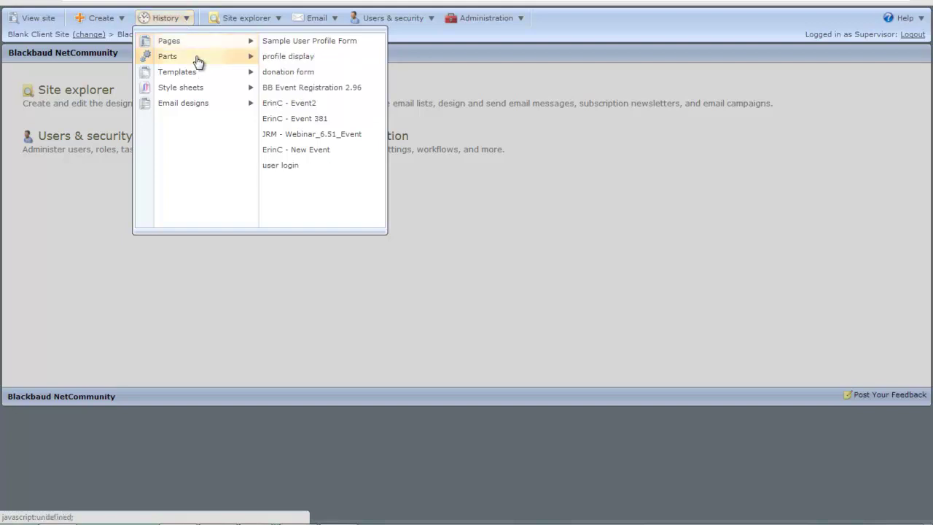
left_click(286, 40)
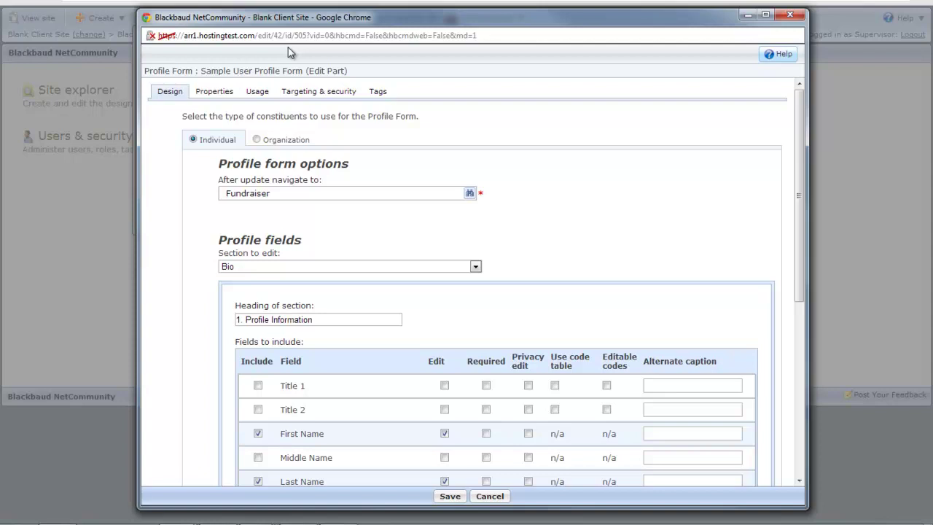
left_click(475, 266)
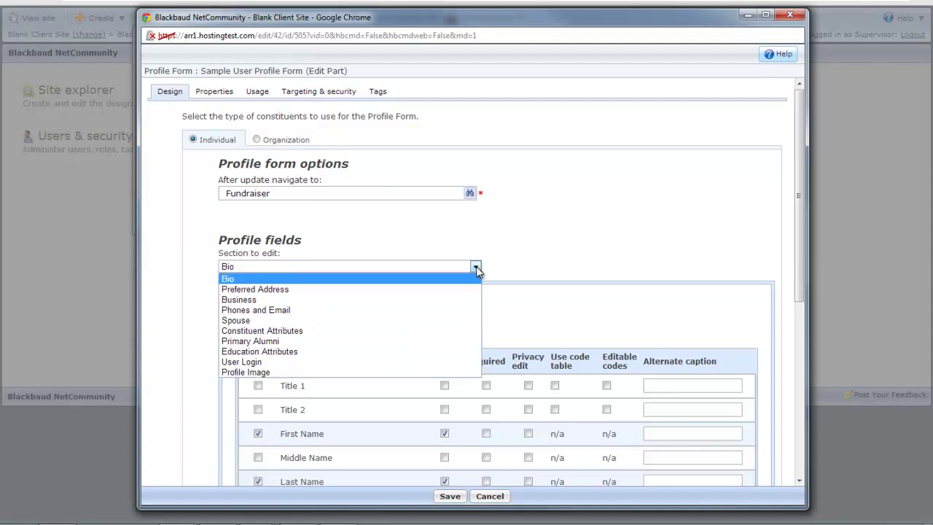
left_click(451, 372)
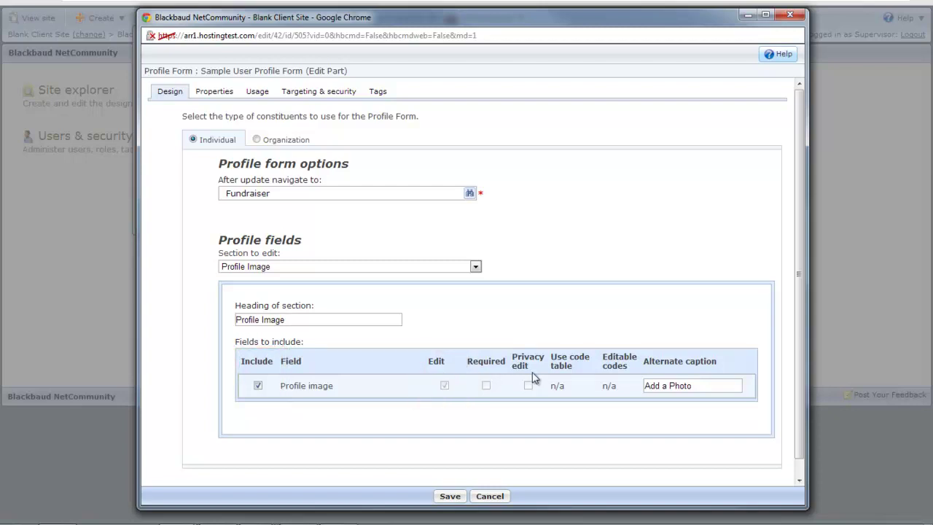
Step: Change the Profile image field's alternate caption from 'Add a Photo' to 'Edit profile image'
left_click(701, 384)
key("BackSpace")
key("BackSpace")
key("BackSpace")
key("BackSpace")
key("BackSpace")
key("BackSpace")
key("BackSpace")
key("BackSpace")
key("BackSpace")
key("BackSpace")
key("BackSpace")
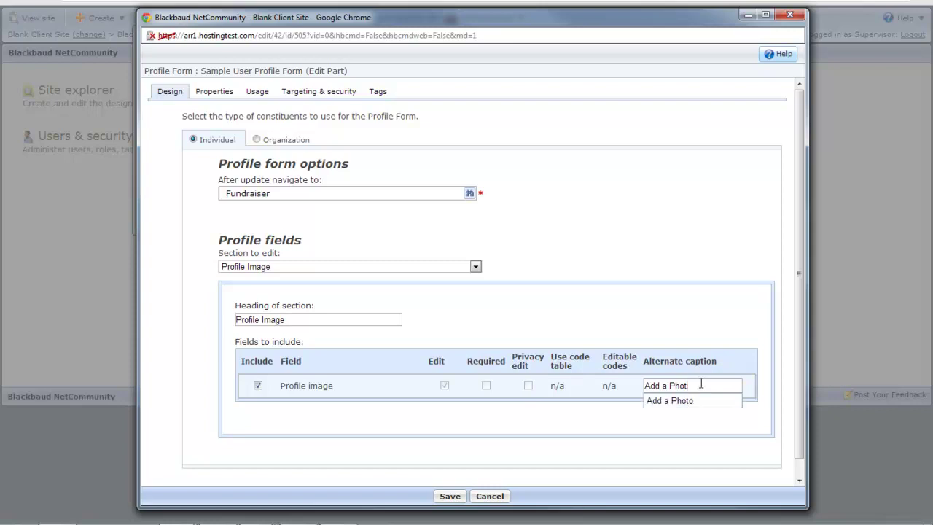
type("Edit profile image")
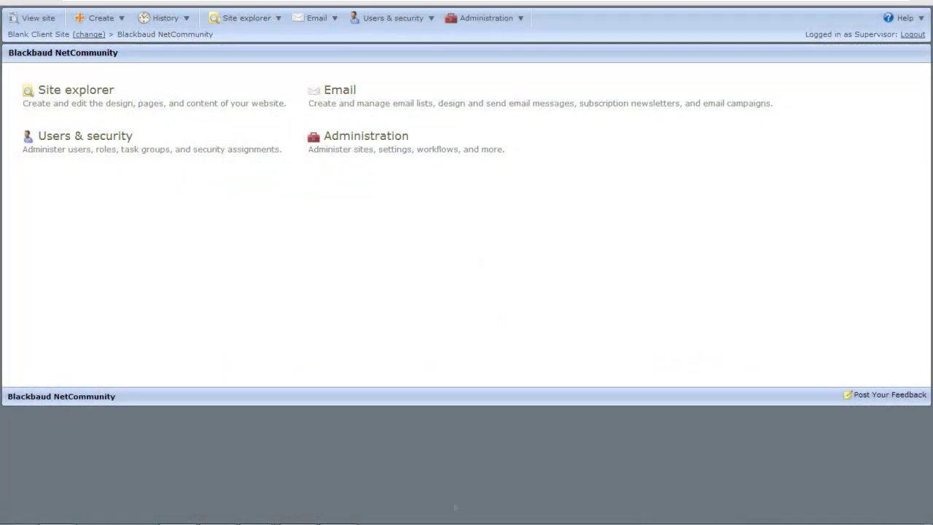
Step: Open the profile display part for editing from History > Parts
left_click(175, 22)
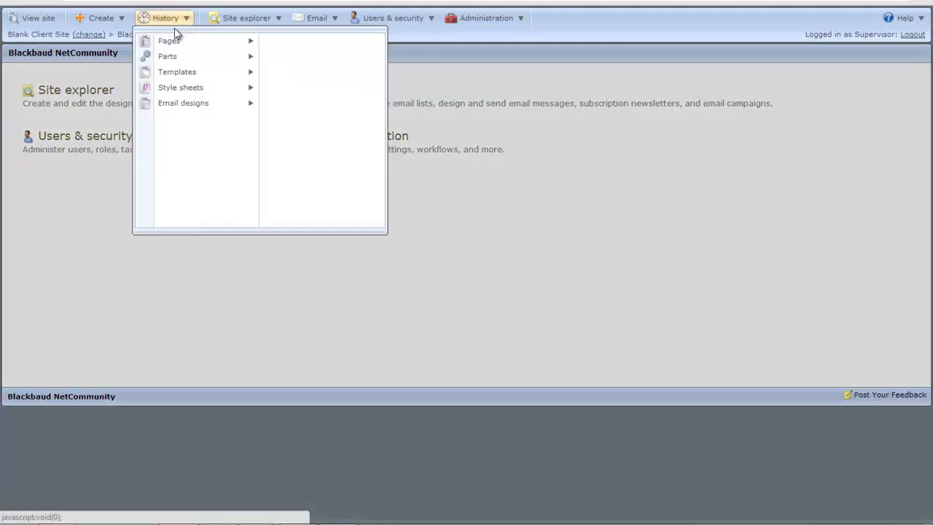
mouse_move(179, 58)
left_click(274, 58)
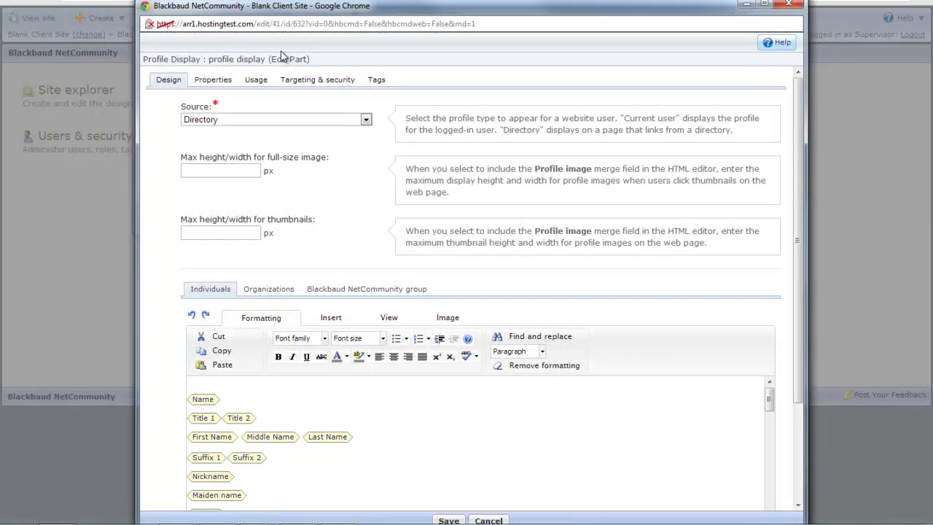
Step: Set the full-size image maximum to 100 px and the thumbnail maximum to 50 px
left_click(253, 169)
type("1")
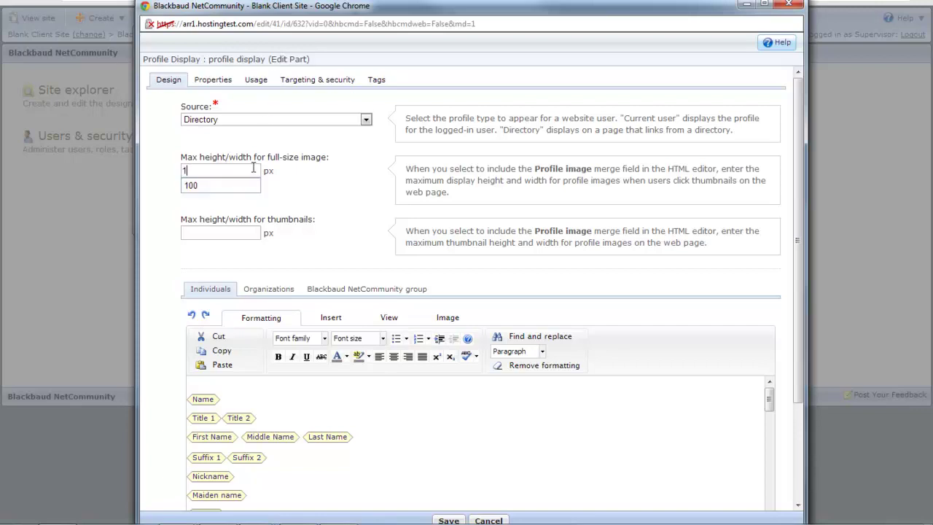
type("00")
left_click(250, 182)
left_click(253, 232)
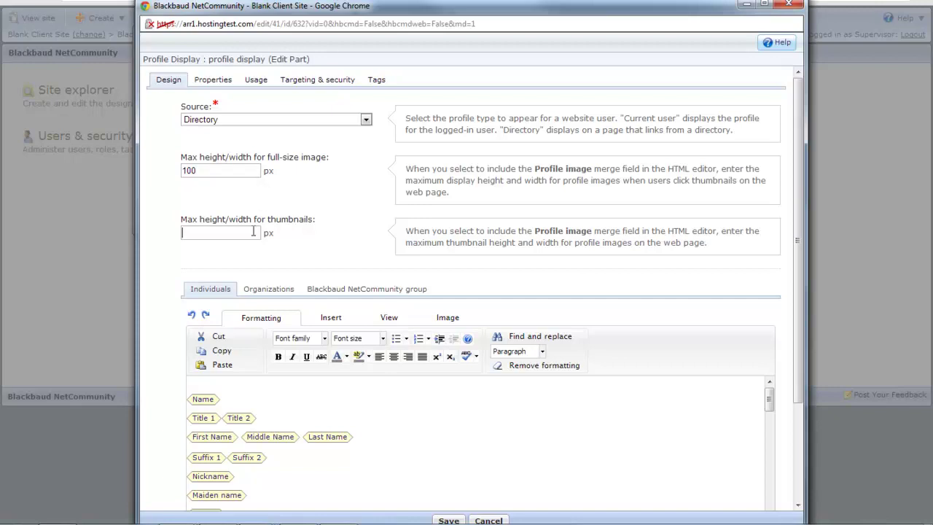
type("50")
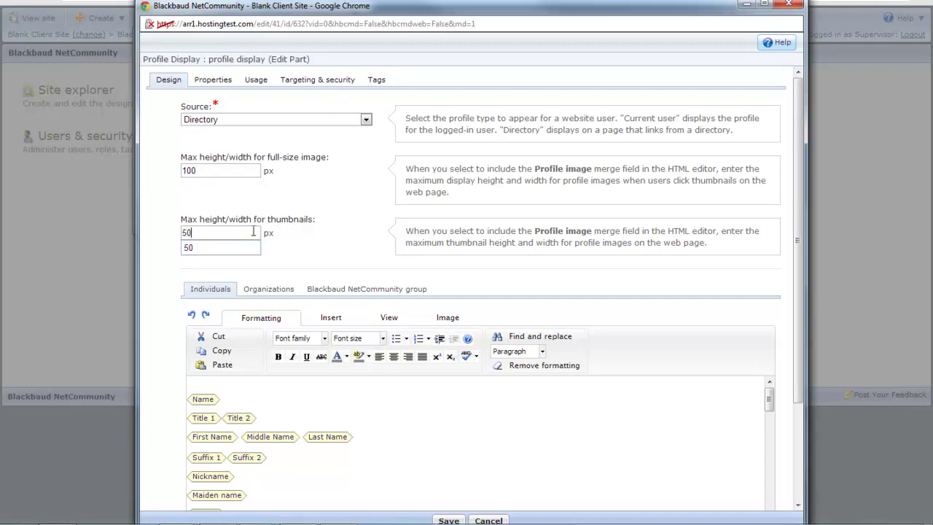
left_click(256, 250)
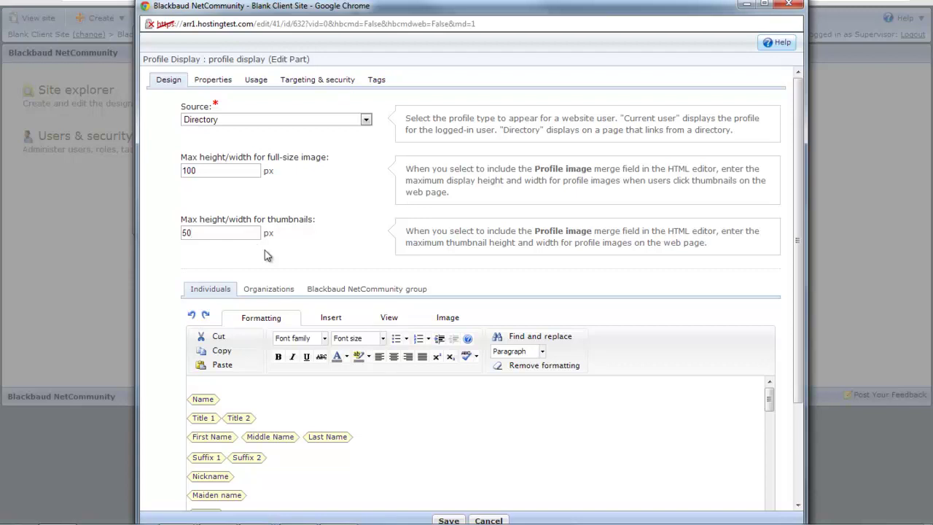
Step: Insert the Profile Fields > Profile Image merge field at the top of the Individuals layout
left_click(346, 318)
left_click(487, 332)
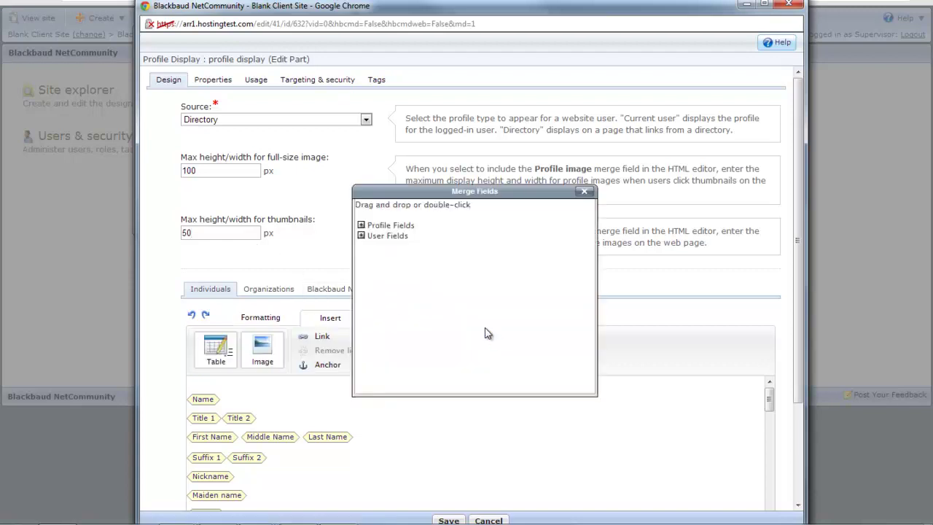
left_click(361, 225)
left_click(374, 329)
left_click_drag(406, 340, 300, 379)
left_click(584, 192)
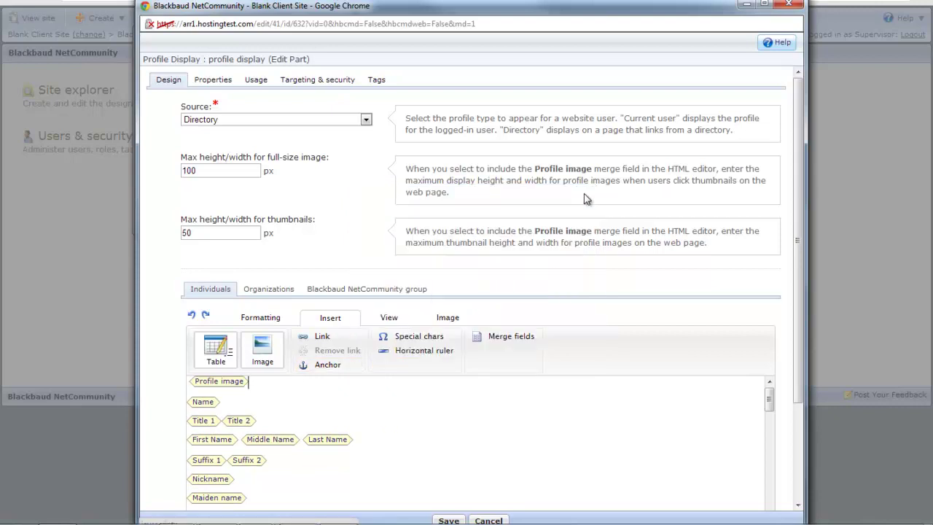